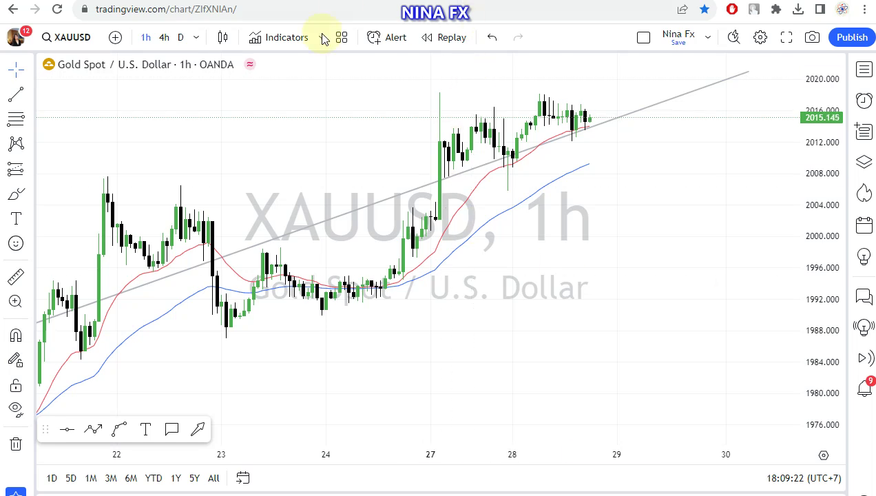
Draw a Fib retracement from the 1986.914 low up to the 2018.316 high
{"action": "left_click", "coordinate": [16, 119]}
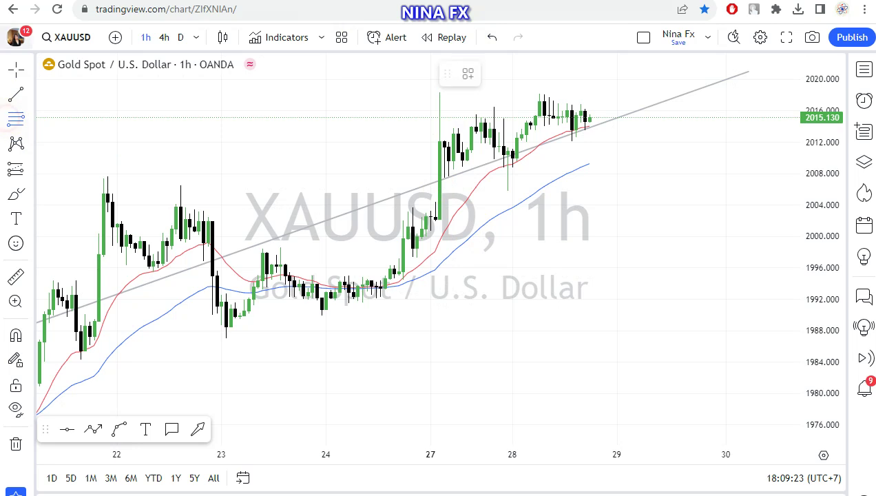
{"action": "left_click", "coordinate": [167, 338]}
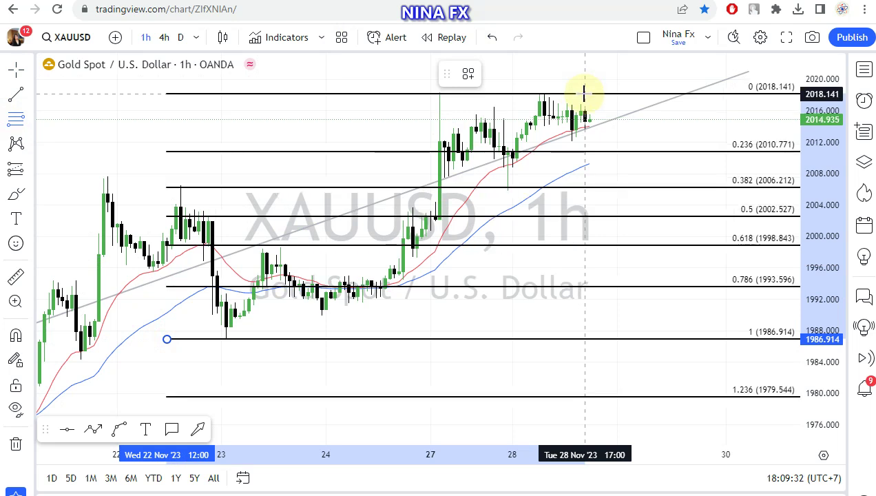
{"action": "left_click", "coordinate": [573, 88]}
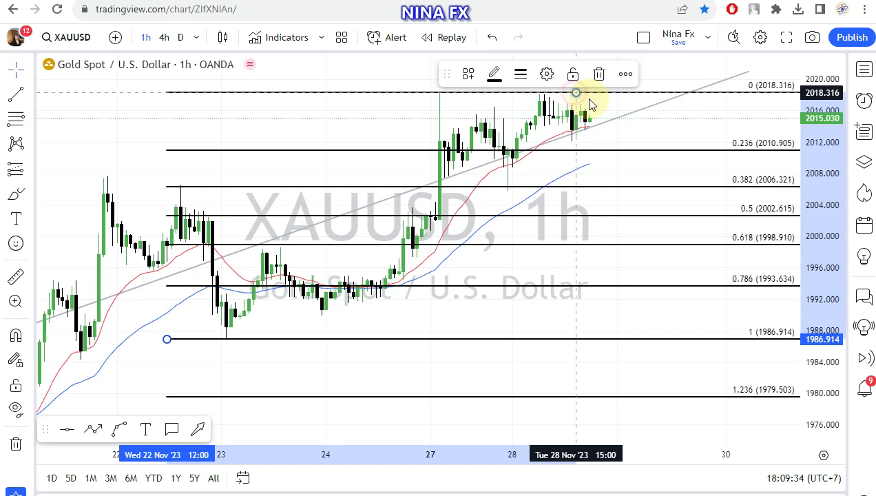
{"action": "left_click", "coordinate": [616, 167]}
{"action": "mouse_move", "coordinate": [616, 167]}
{"action": "left_mouse_down"}
{"action": "mouse_move", "coordinate": [583, 172]}
{"action": "mouse_move", "coordinate": [600, 171]}
{"action": "left_mouse_up"}
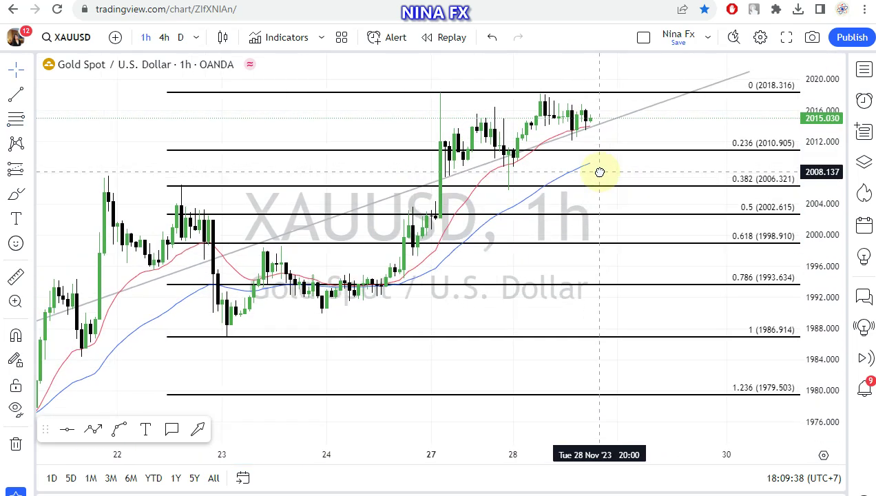
{"action": "right_click", "coordinate": [356, 121]}
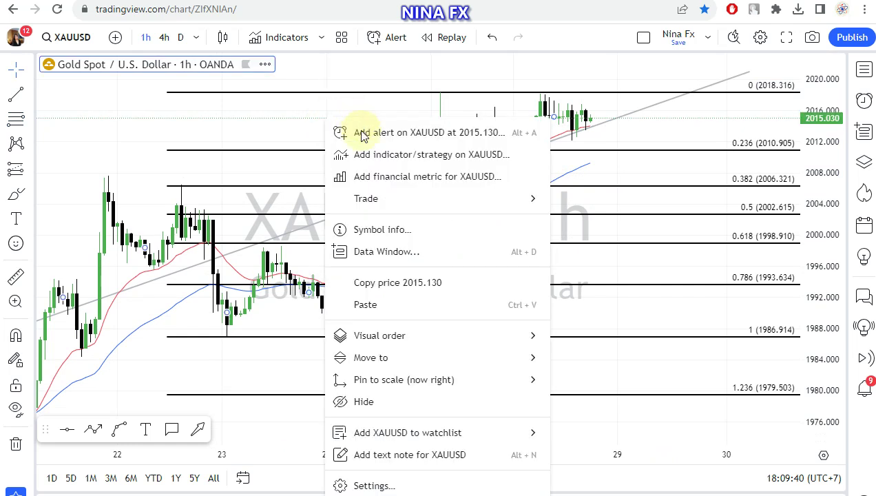
Reset the chart view, shift the candles left, and compress the price scale to show -0.236 through 1.236
{"action": "left_click", "coordinate": [299, 124]}
{"action": "right_click", "coordinate": [299, 123]}
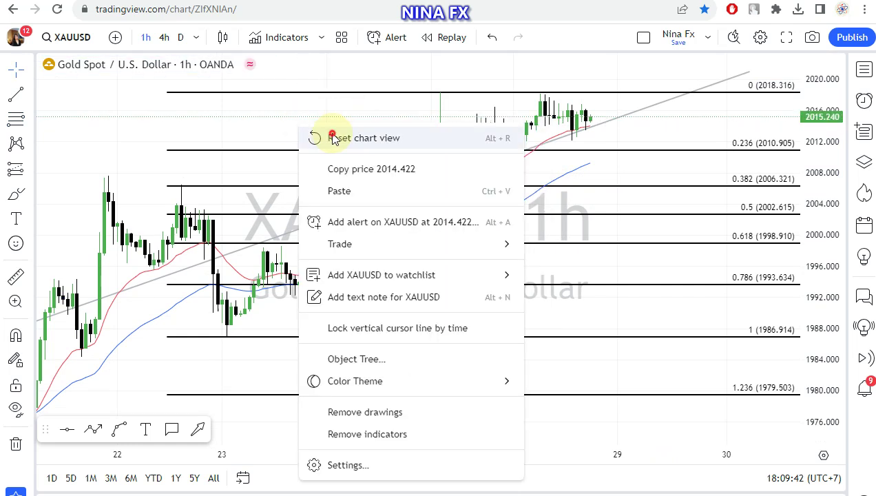
{"action": "left_click", "coordinate": [333, 138]}
{"action": "mouse_move", "coordinate": [513, 123]}
{"action": "left_mouse_down"}
{"action": "mouse_move", "coordinate": [331, 129]}
{"action": "mouse_move", "coordinate": [346, 131]}
{"action": "left_mouse_up"}
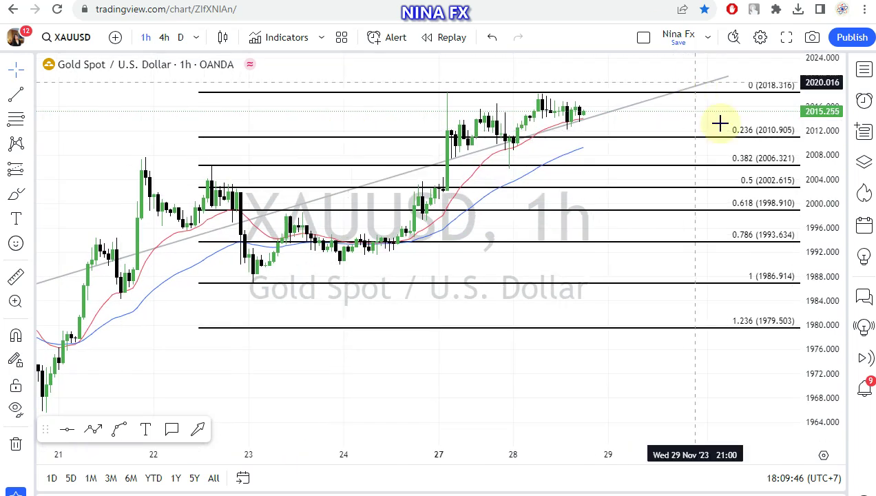
{"action": "left_click_drag", "start_coordinate": [816, 156], "coordinate": [816, 196]}
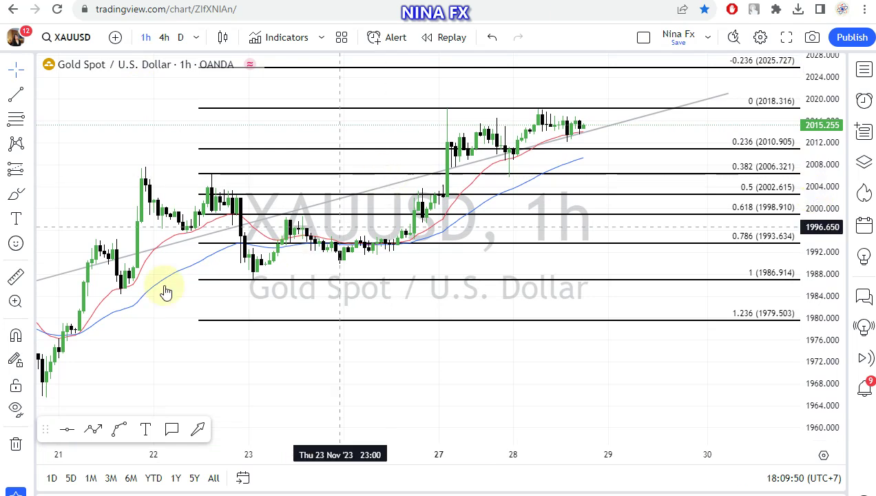
Draw a curve from the latest candle that dips down, then rises above 2018, with its tip nudged right
{"action": "left_click", "coordinate": [119, 430]}
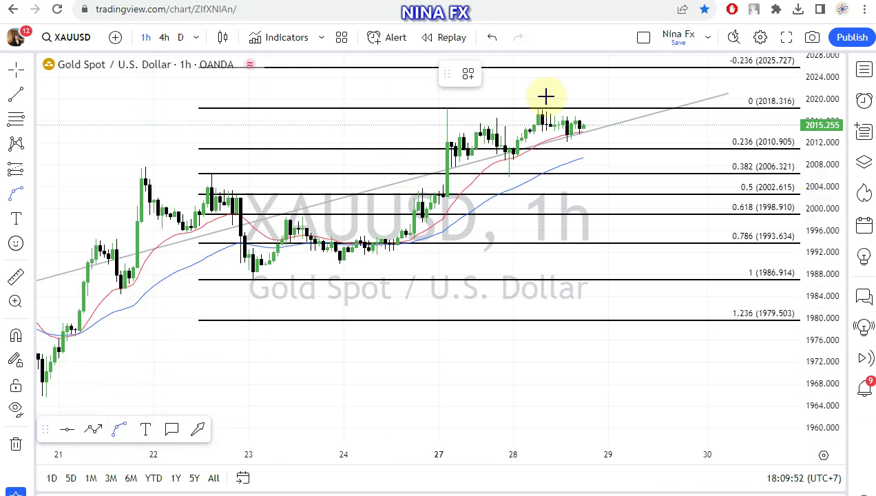
{"action": "left_click", "coordinate": [598, 133]}
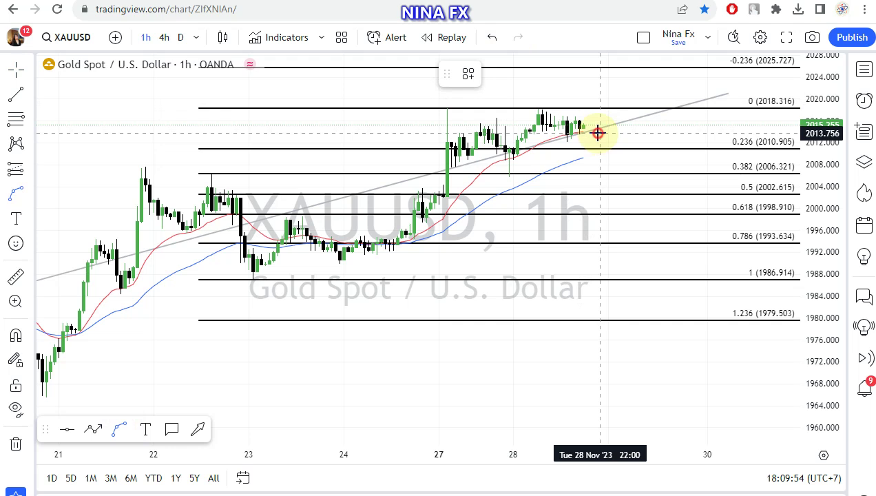
{"action": "left_click_drag", "start_coordinate": [598, 133], "coordinate": [647, 82]}
{"action": "left_click_drag", "start_coordinate": [632, 124], "coordinate": [627, 160]}
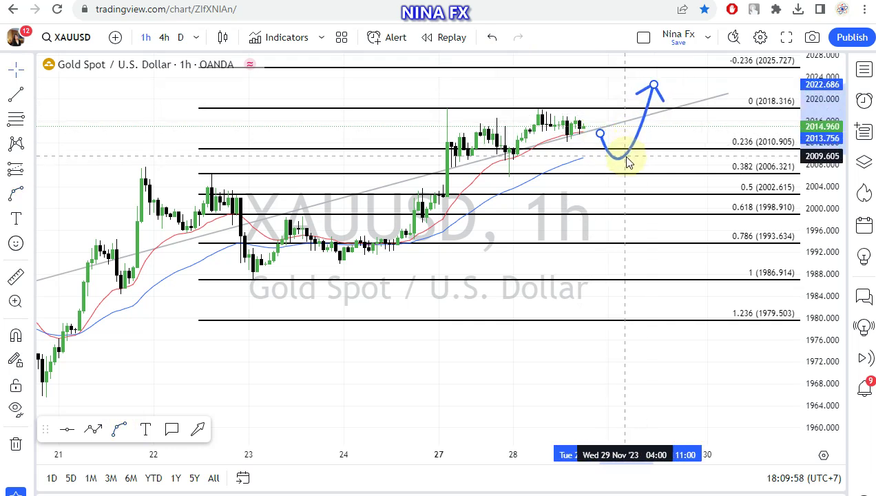
{"action": "left_click", "coordinate": [649, 101]}
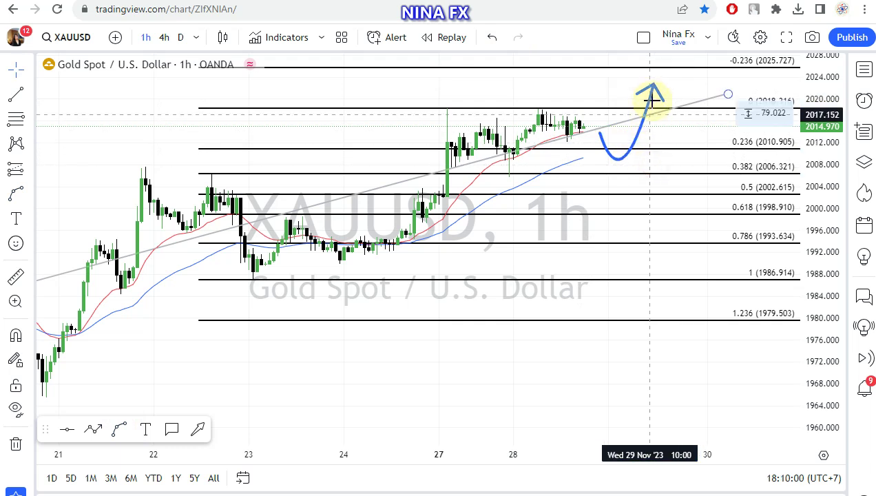
{"action": "left_click_drag", "start_coordinate": [648, 87], "coordinate": [662, 90]}
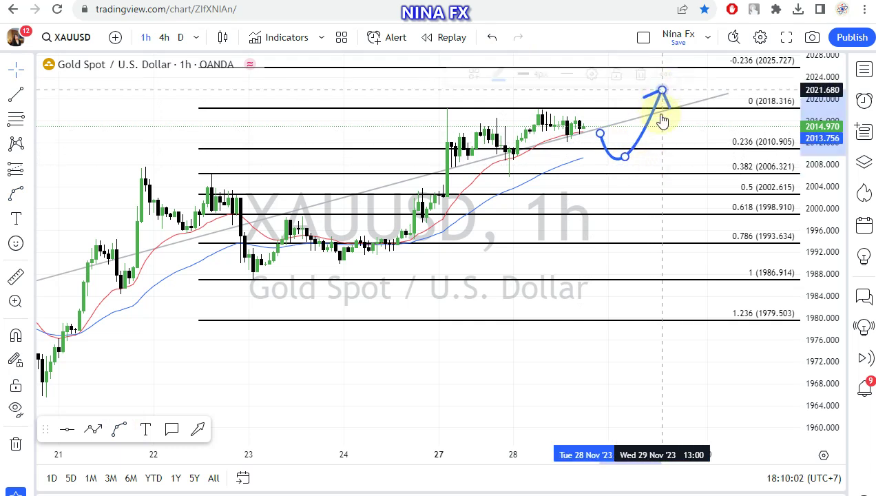
{"action": "left_click", "coordinate": [336, 101]}
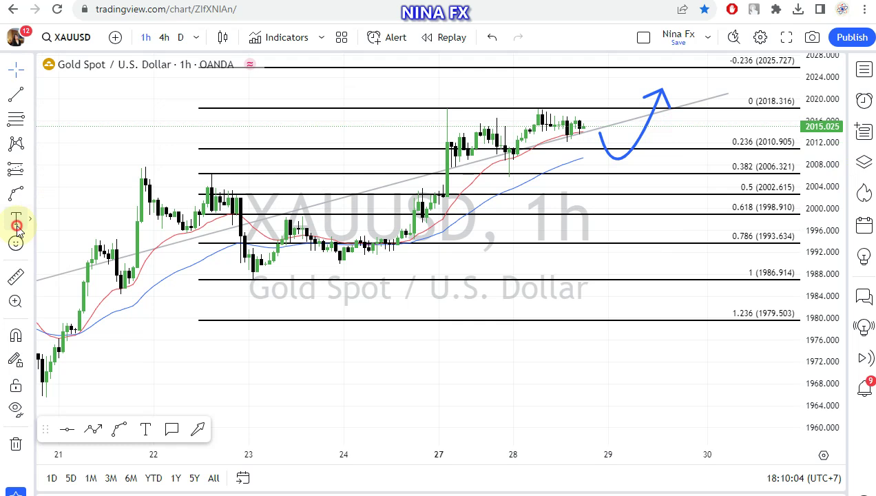
Add a text label 'GOLD Daily, Buy 2006.00 Tp 2025.00' below the Fibonacci levels
{"action": "left_click", "coordinate": [231, 343]}
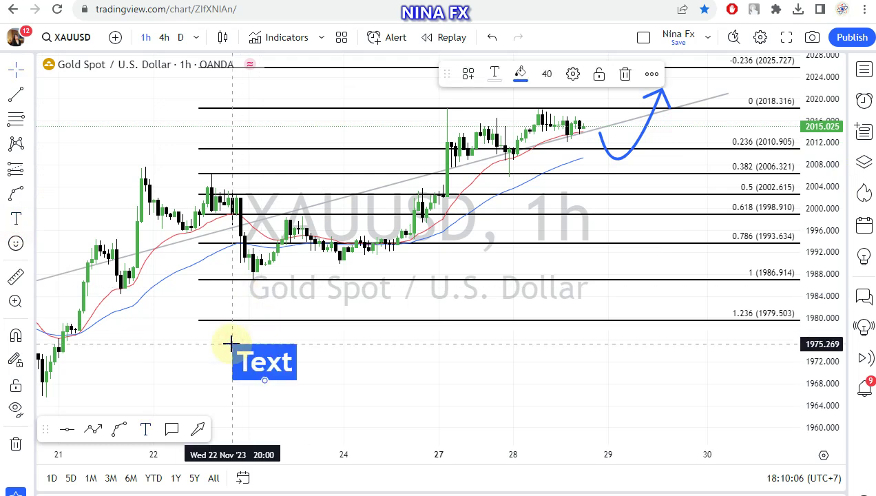
{"action": "type", "text": "GOLD Daily, Buy 1"}
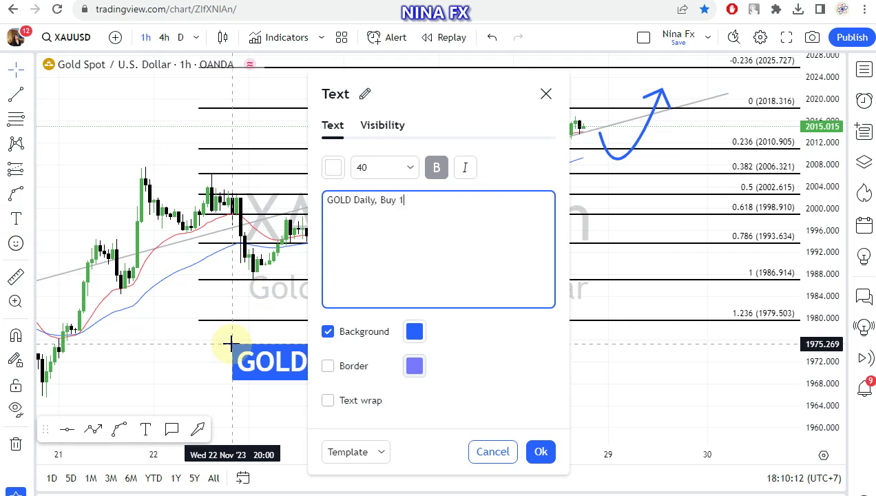
{"action": "key", "text": "BackSpace"}
{"action": "type", "text": "2006.00"}
{"action": "type", "text": " Tp 2025."}
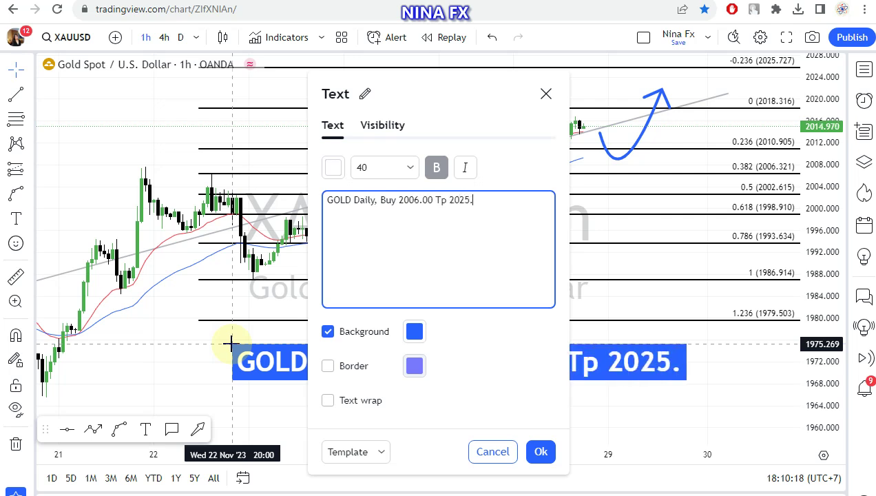
{"action": "type", "text": "00"}
{"action": "left_click_drag", "start_coordinate": [231, 343], "coordinate": [219, 349]}
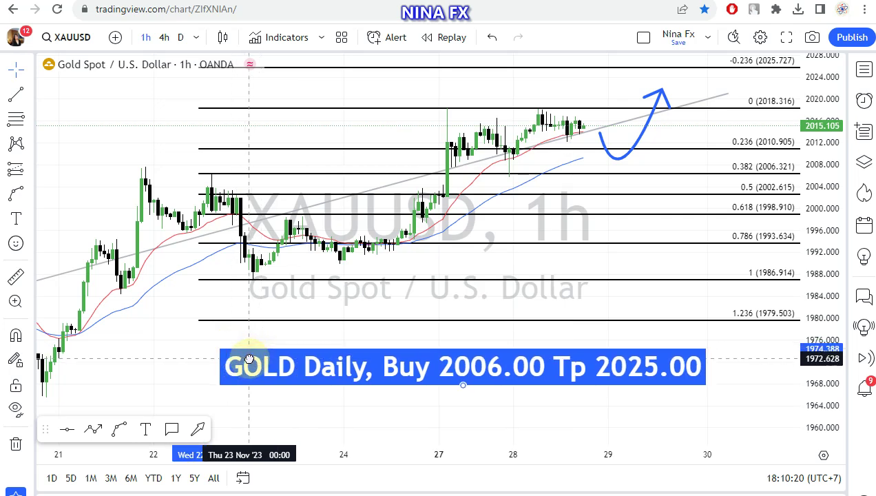
Give the label a black background
{"action": "left_click", "coordinate": [520, 73]}
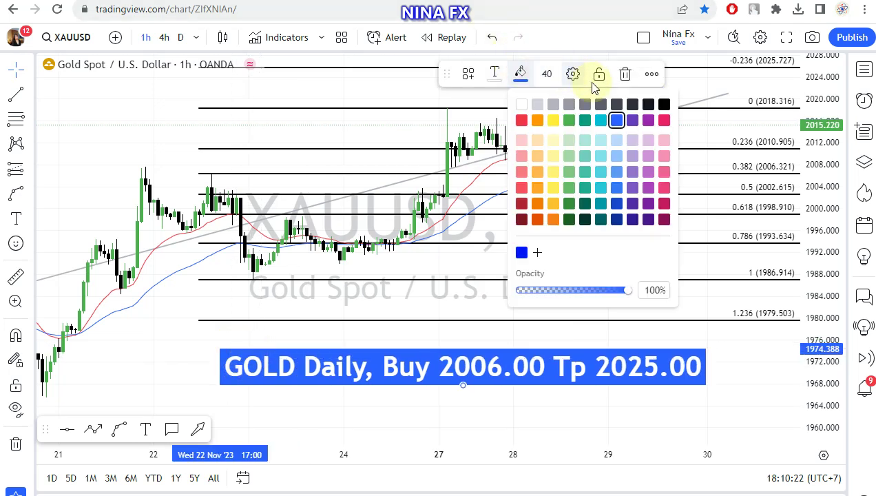
{"action": "left_click", "coordinate": [662, 105]}
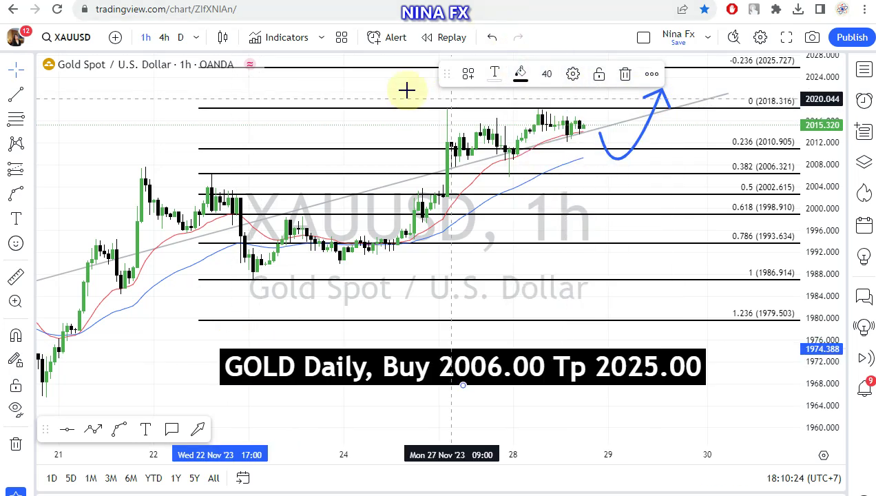
{"action": "left_click", "coordinate": [396, 88]}
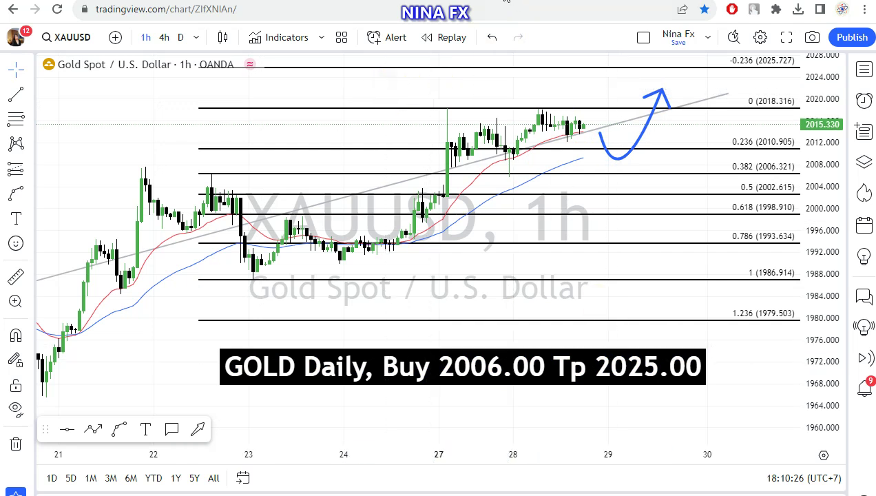